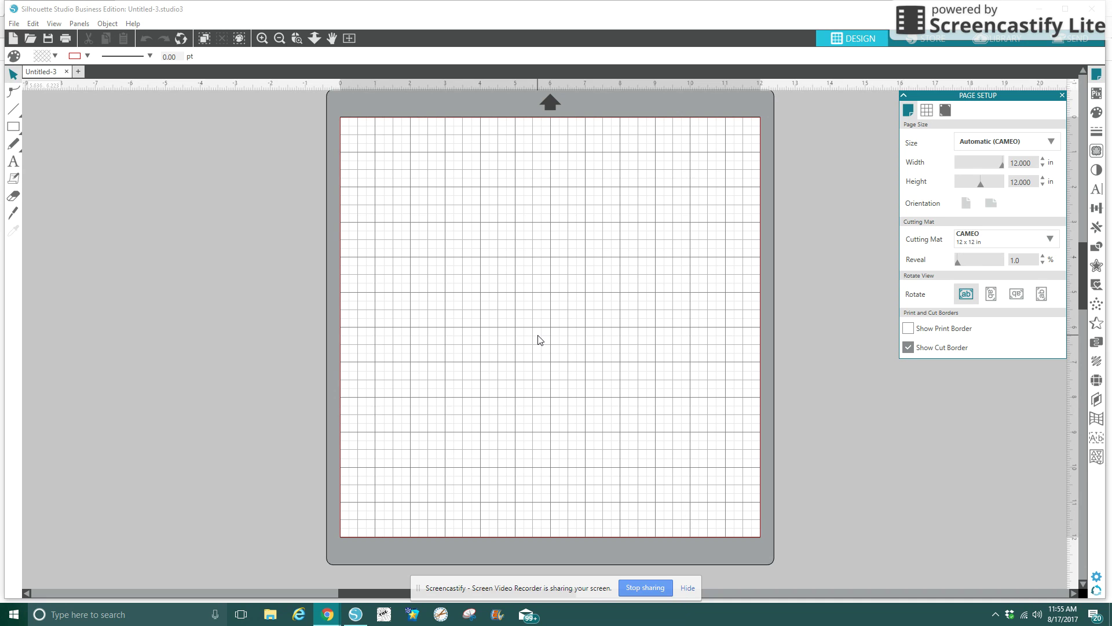
Check the version and licence information from the Help menu
left_click(136, 24)
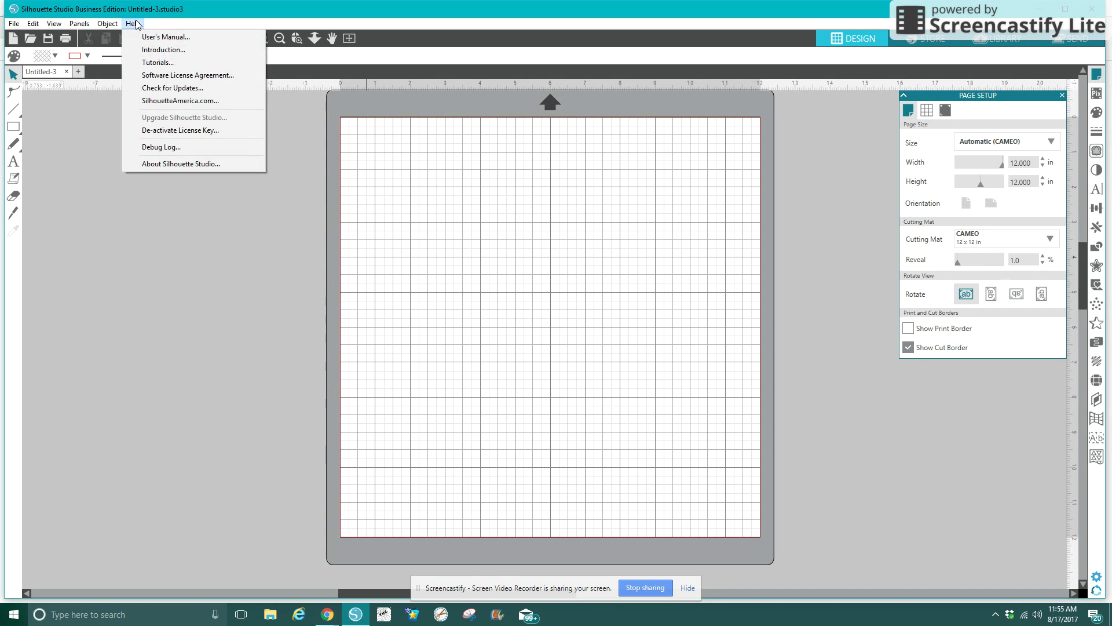
left_click(158, 164)
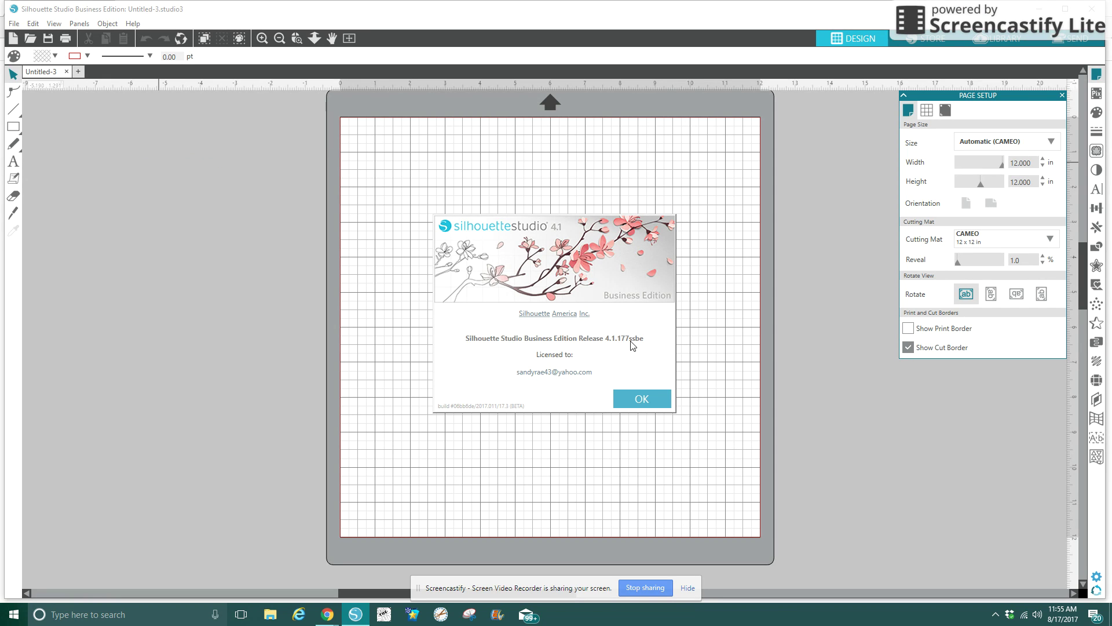
left_click(626, 398)
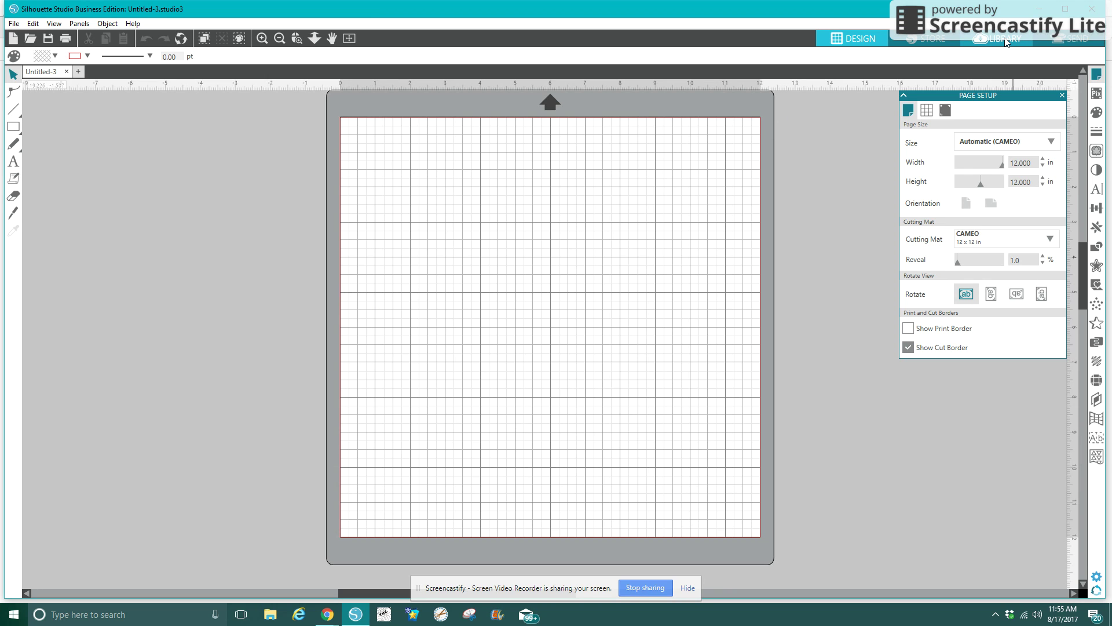
Open Snowman Face Mine 2 from the Library and zoom out to fit the whole mat
left_click(1006, 41)
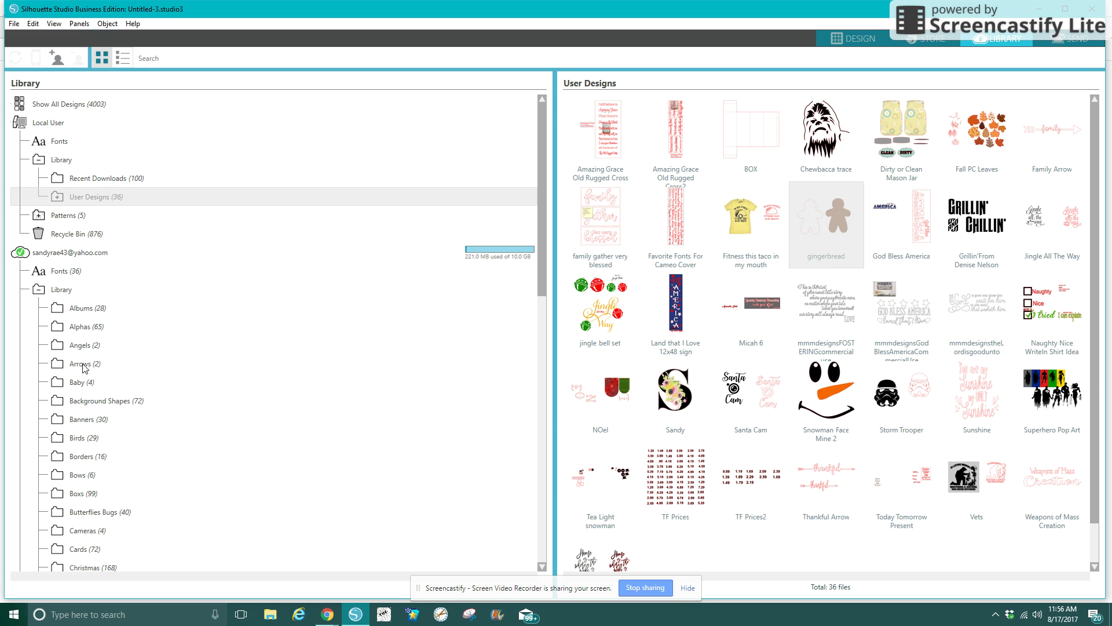
double_click(825, 400)
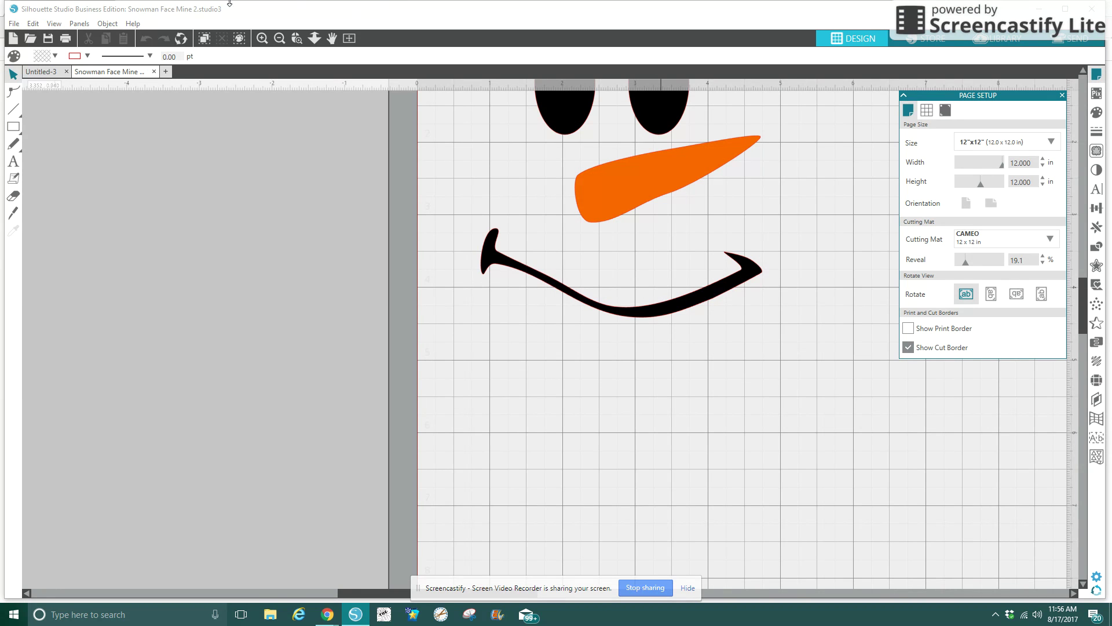
left_click(285, 43)
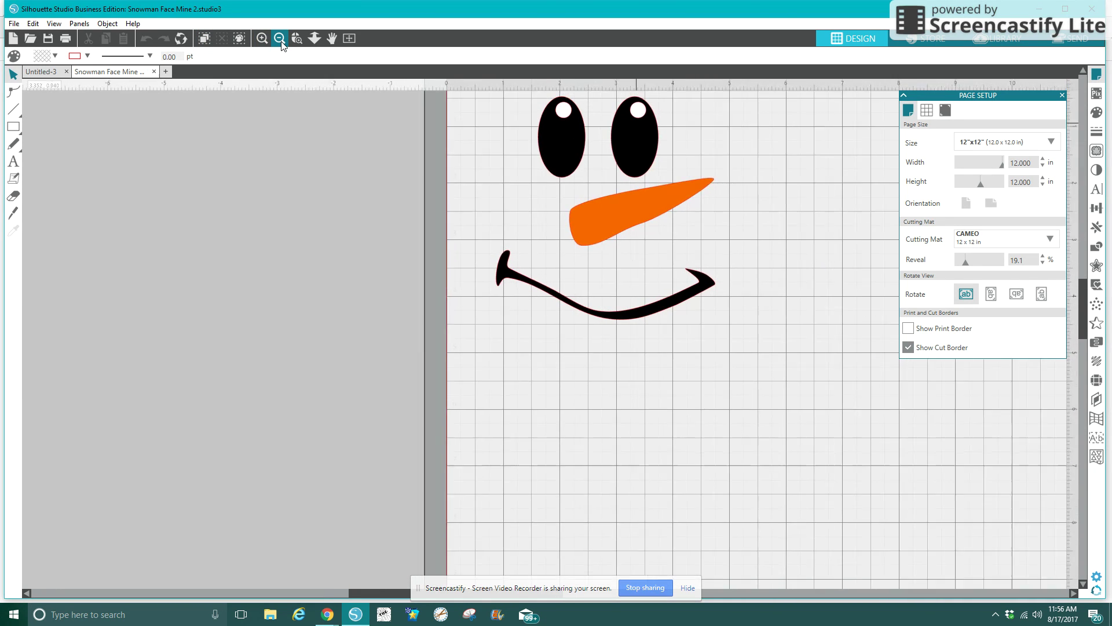
left_click(725, 591)
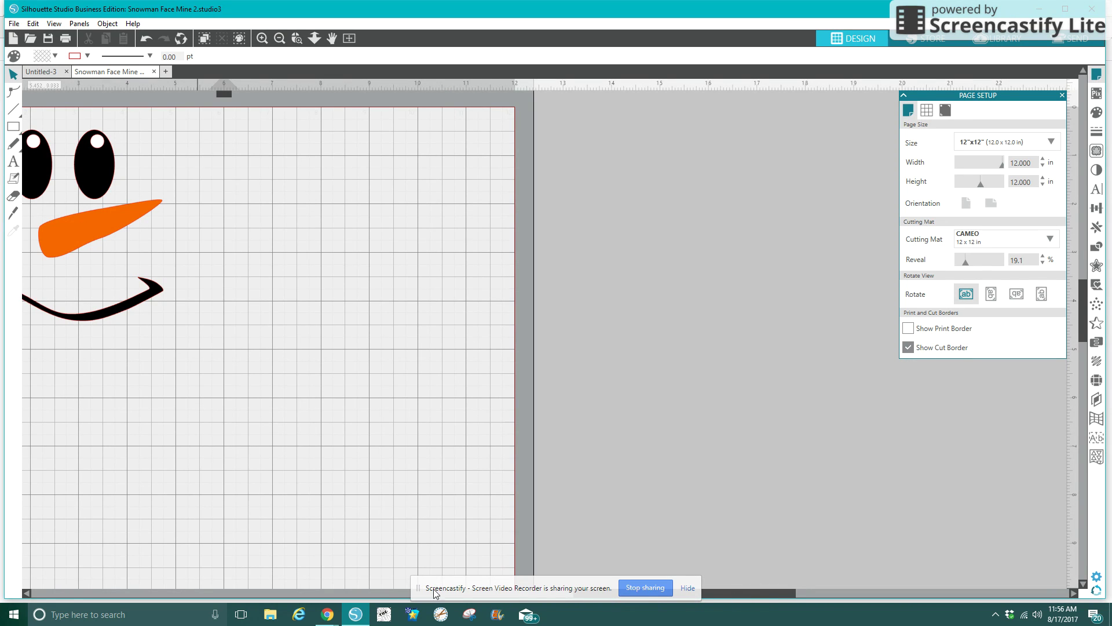
left_click(358, 593)
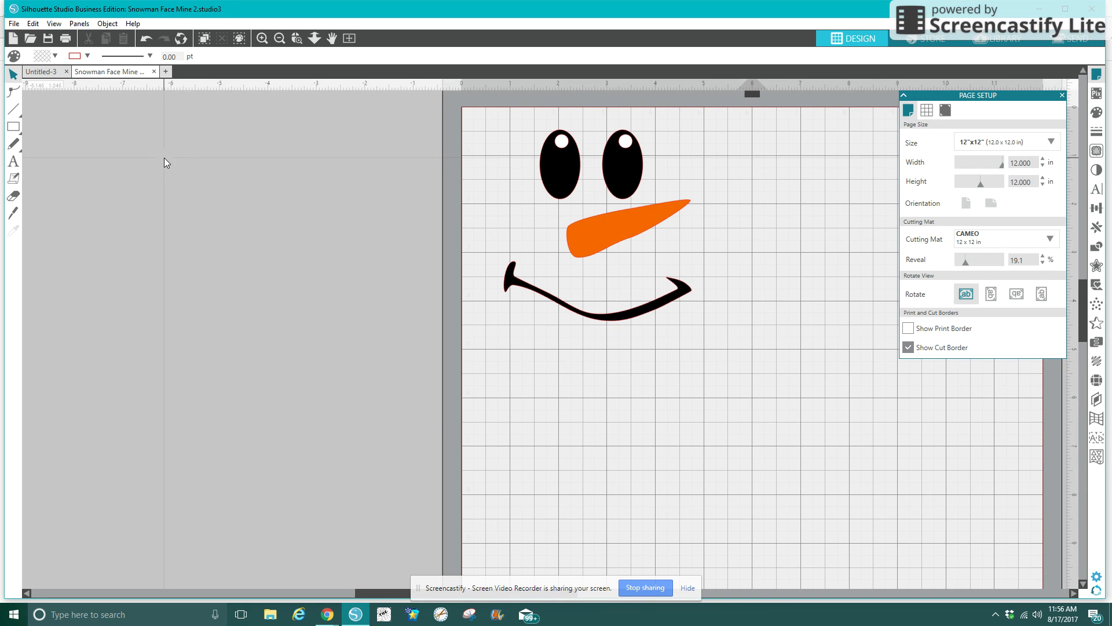
left_click(279, 38)
left_click(613, 239)
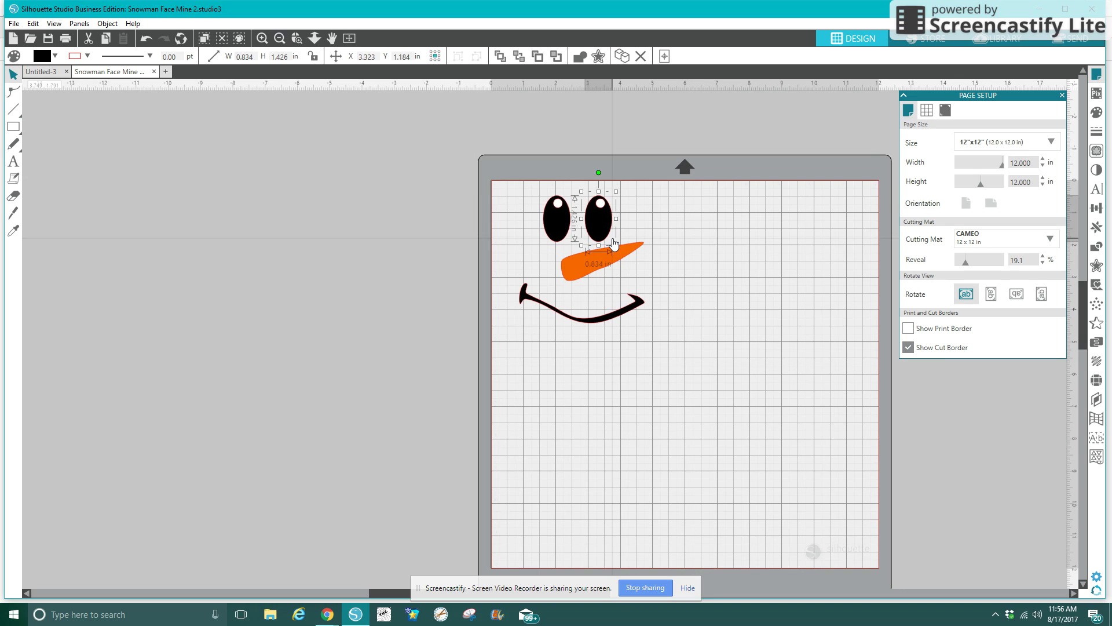
left_click(640, 329)
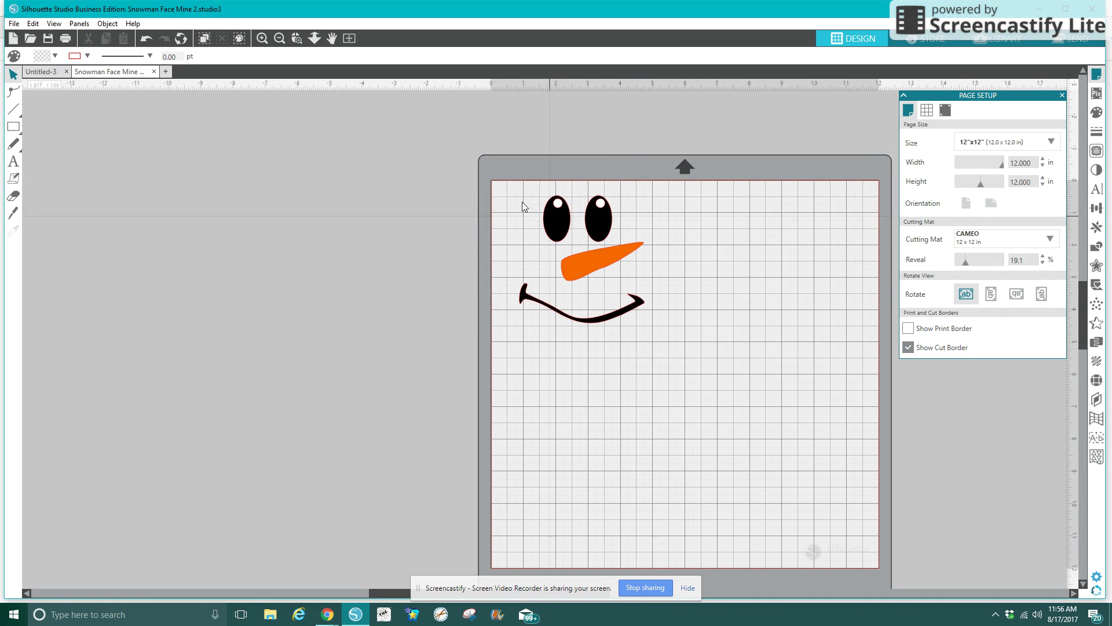
Save Snowman Face Mine 2 to the Desktop as an SVG file, then close its tab
left_click(12, 25)
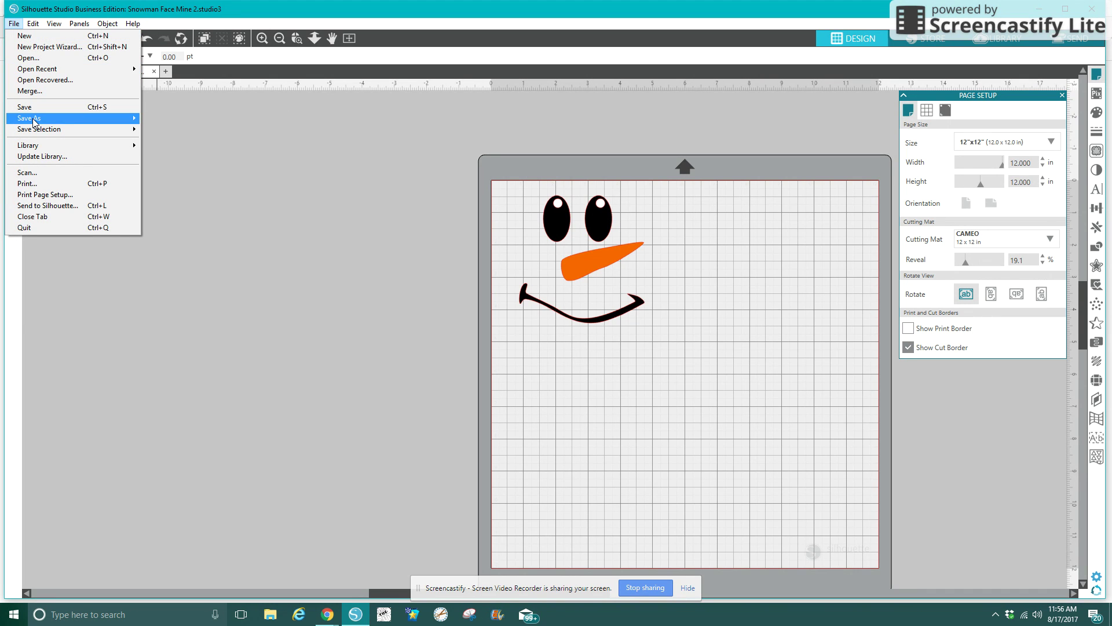
mouse_move(31, 117)
left_click(179, 119)
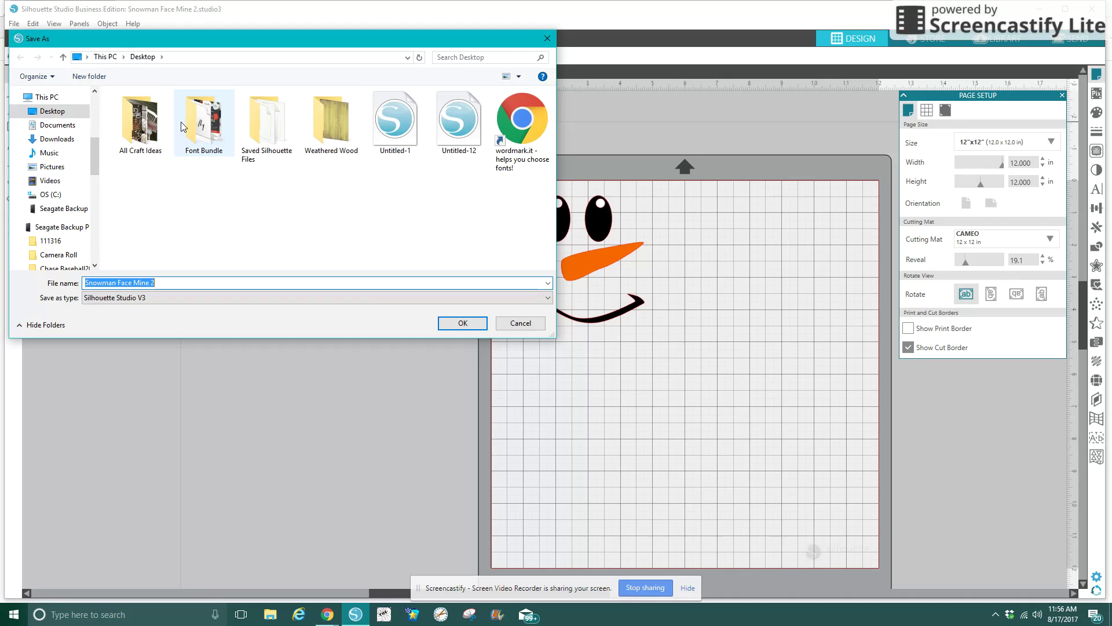
left_click(49, 110)
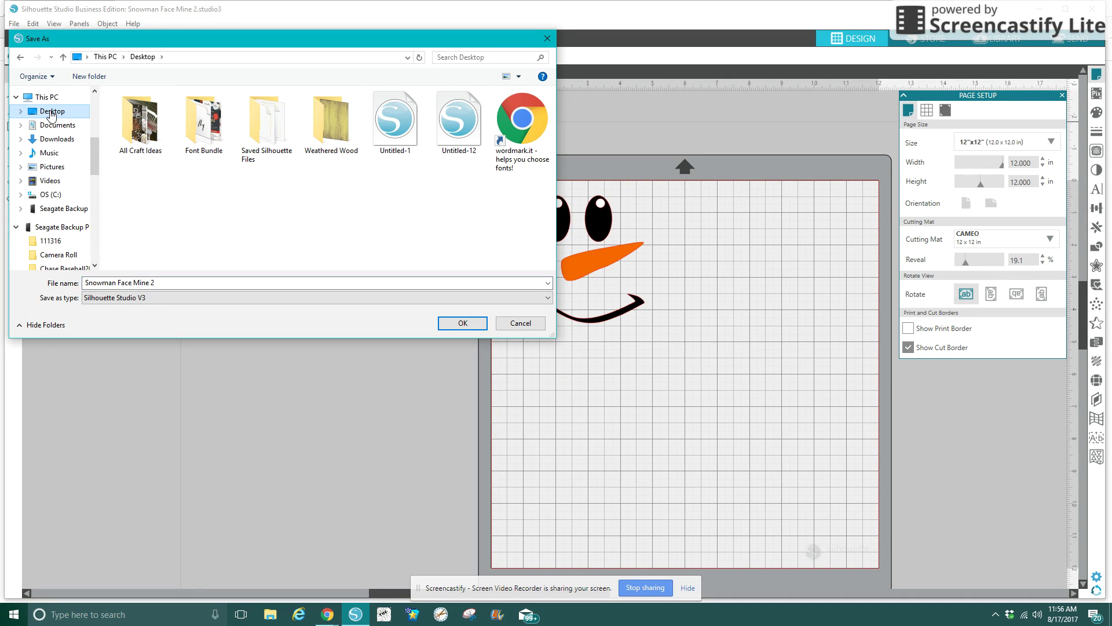
left_click(137, 298)
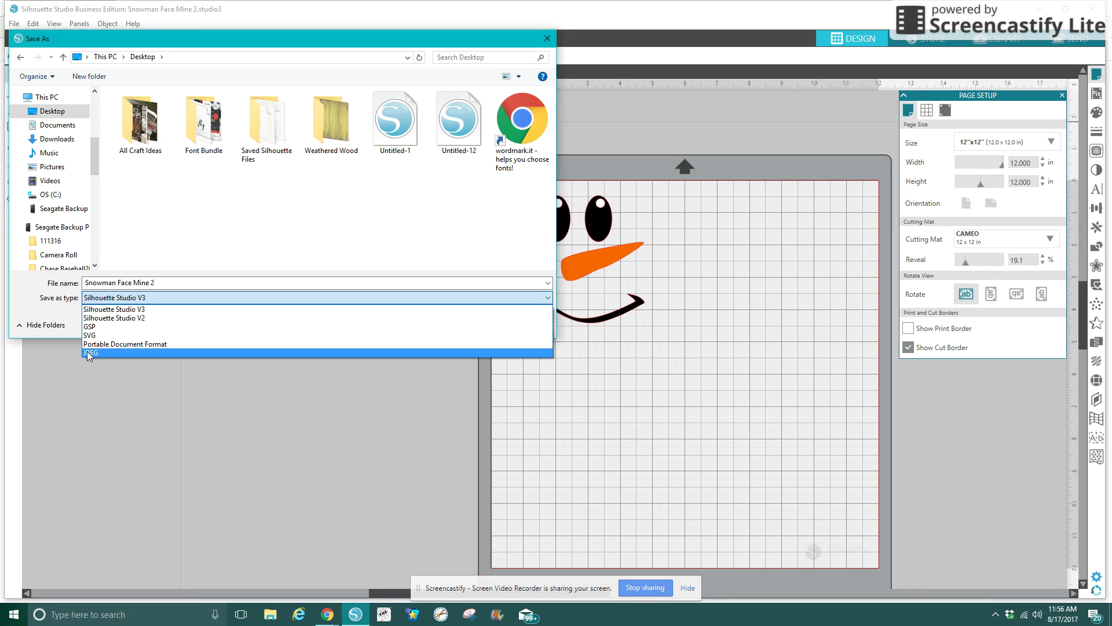
left_click(93, 335)
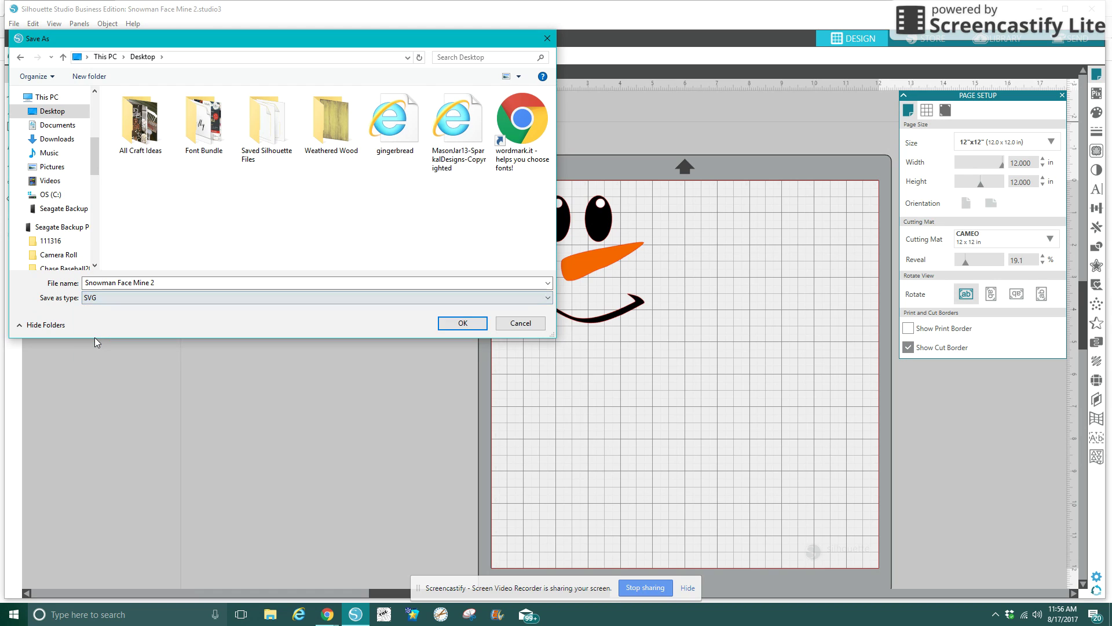
left_click(456, 329)
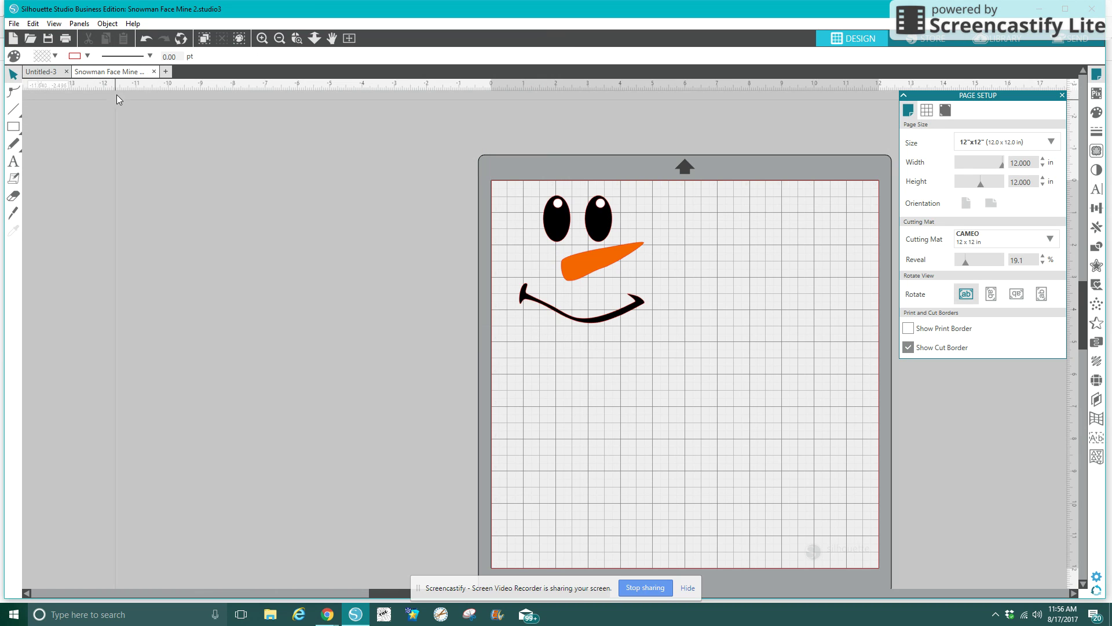
left_click(154, 72)
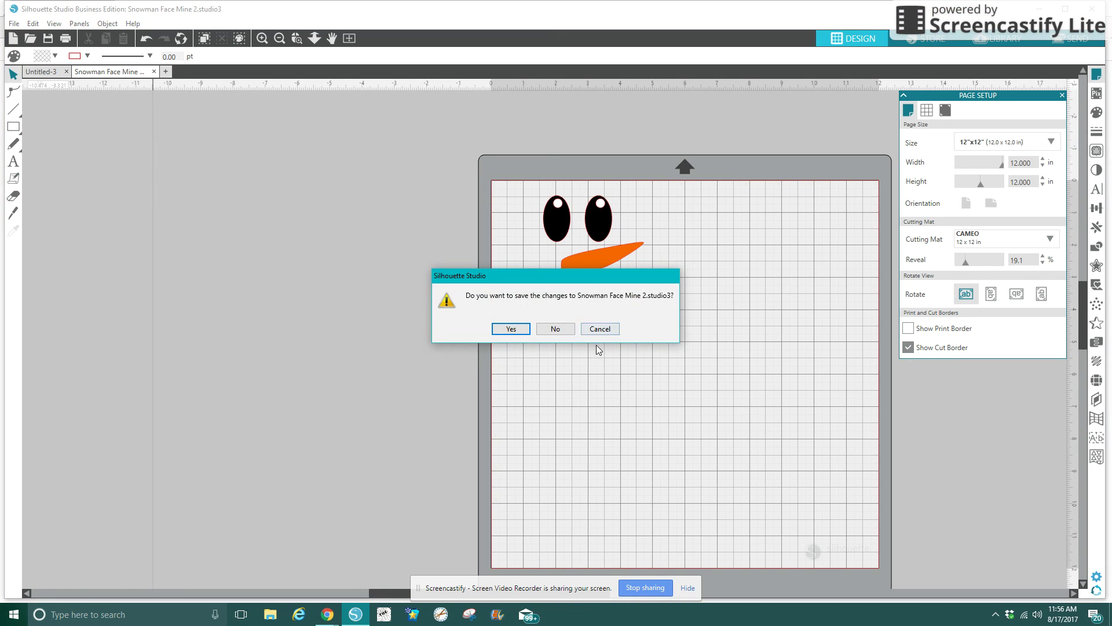
Discard the snowman project, close the Internet Explorer SVG preview, and return to Studio
left_click(562, 331)
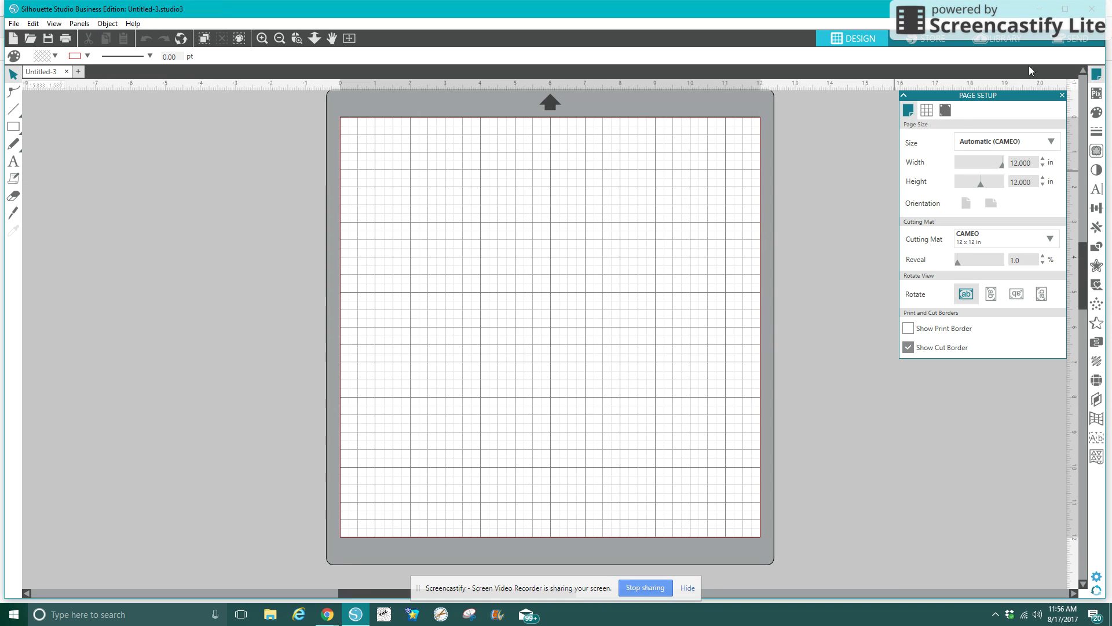
left_click(1040, 8)
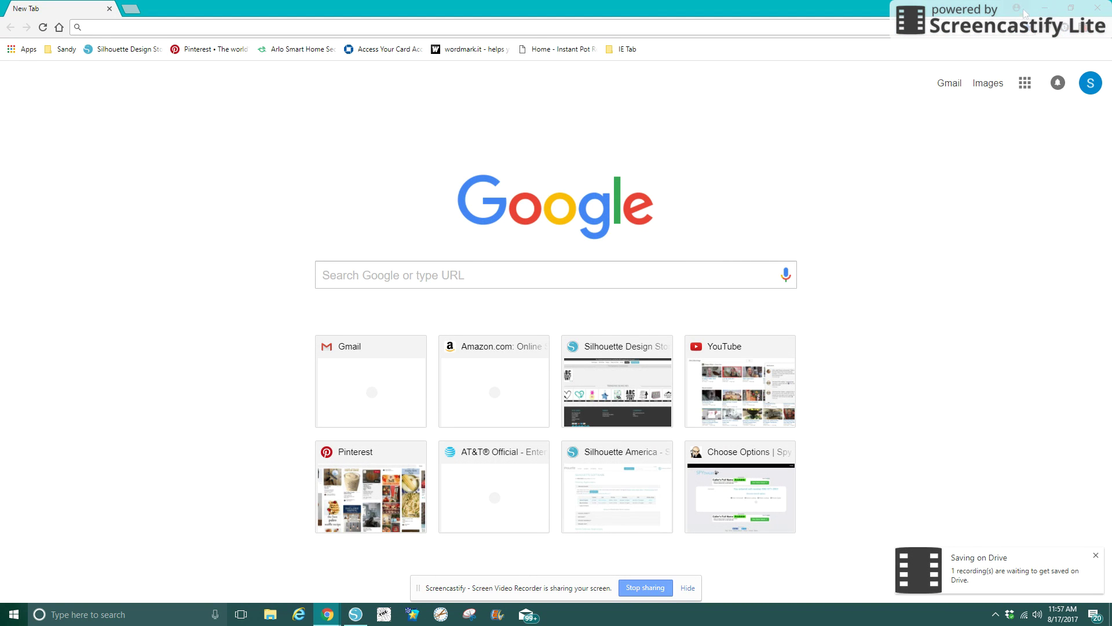
left_click(1041, 10)
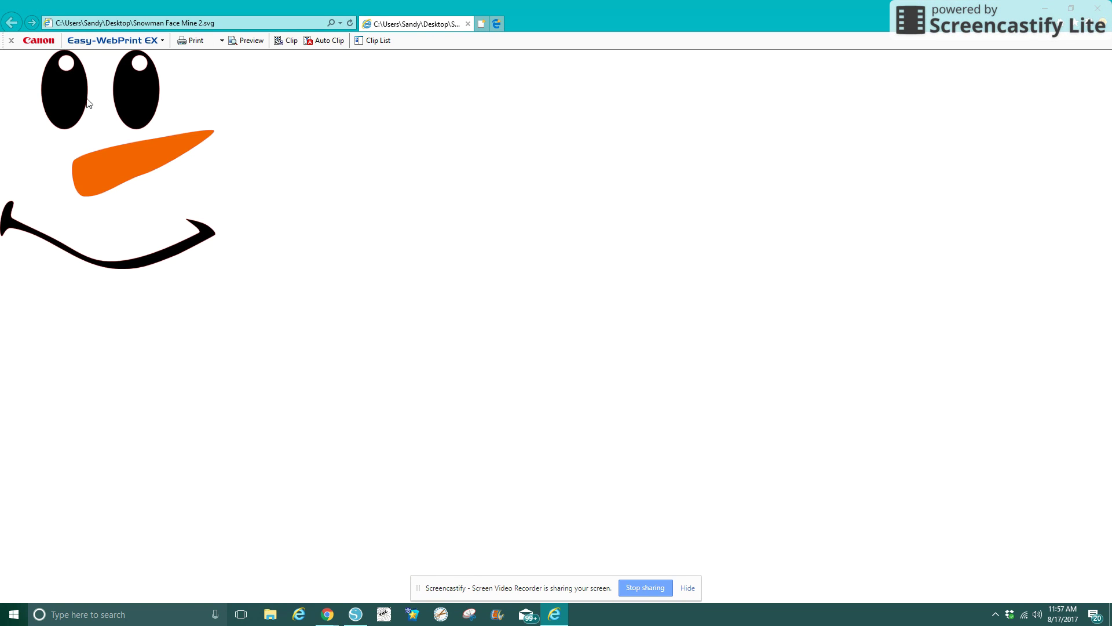
left_click(1099, 8)
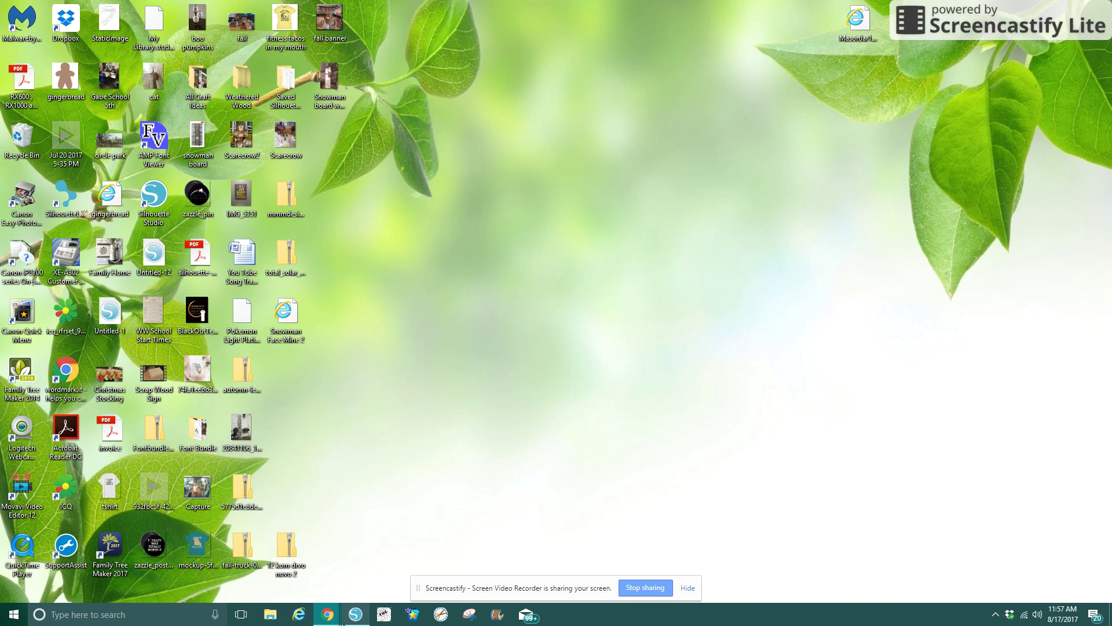
left_click(348, 620)
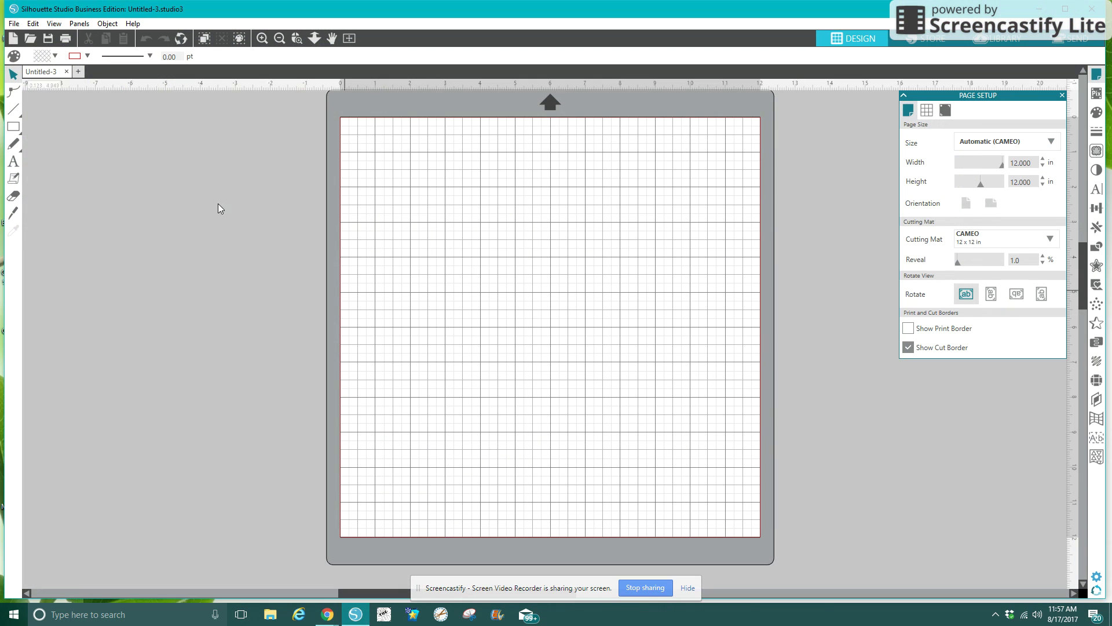
Merge the Snowman Face Mine 2 file onto the blank Untitled-3 page
left_click(13, 24)
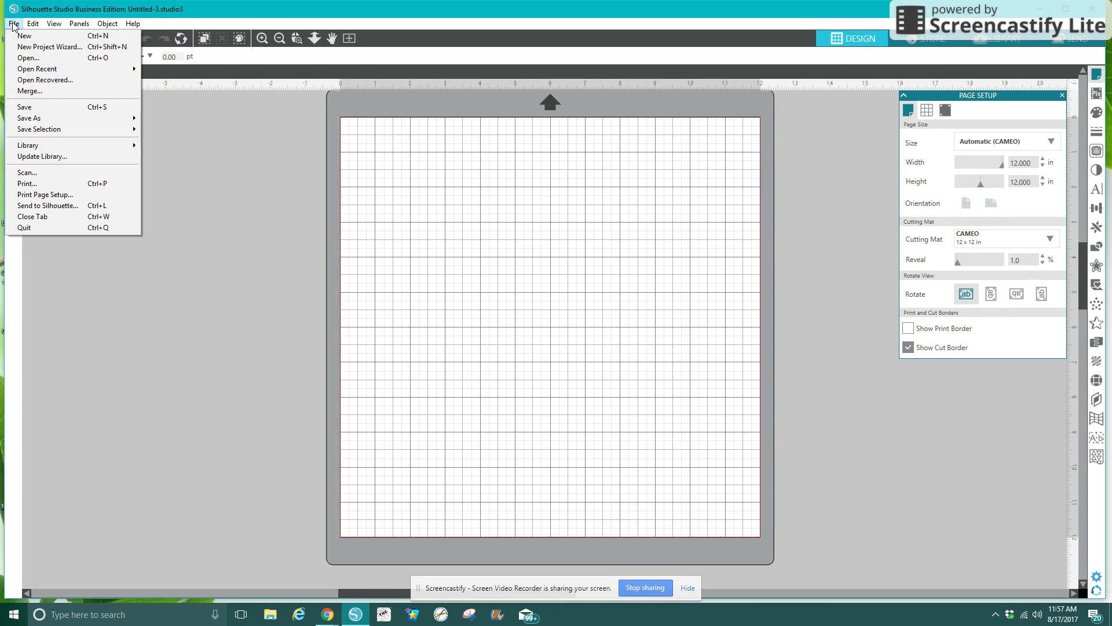
left_click(29, 92)
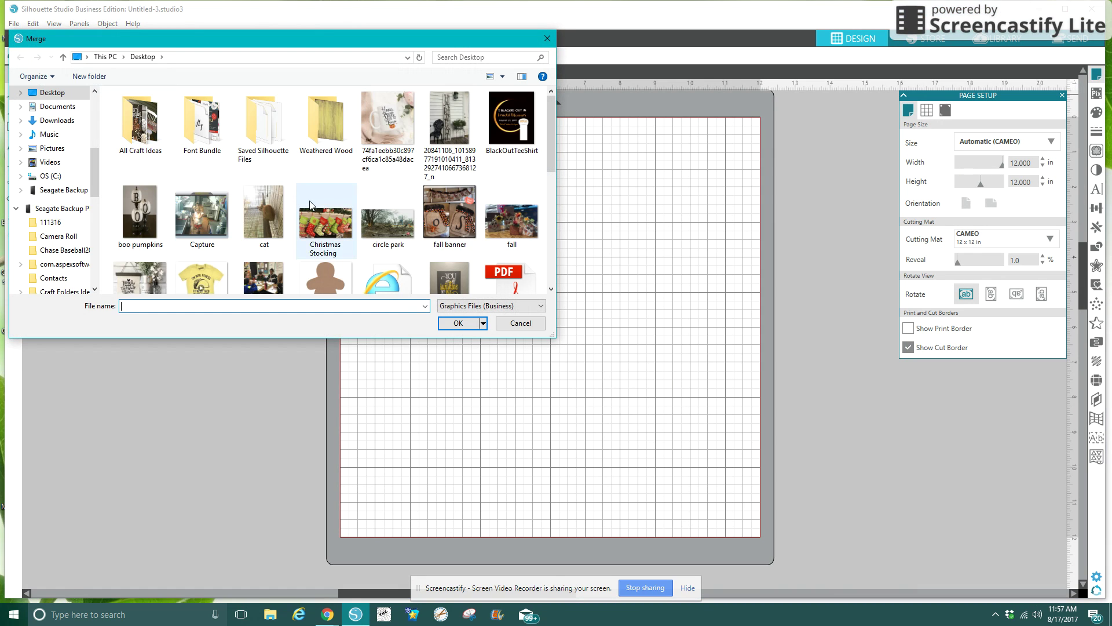
left_click_drag(551, 130, 551, 179)
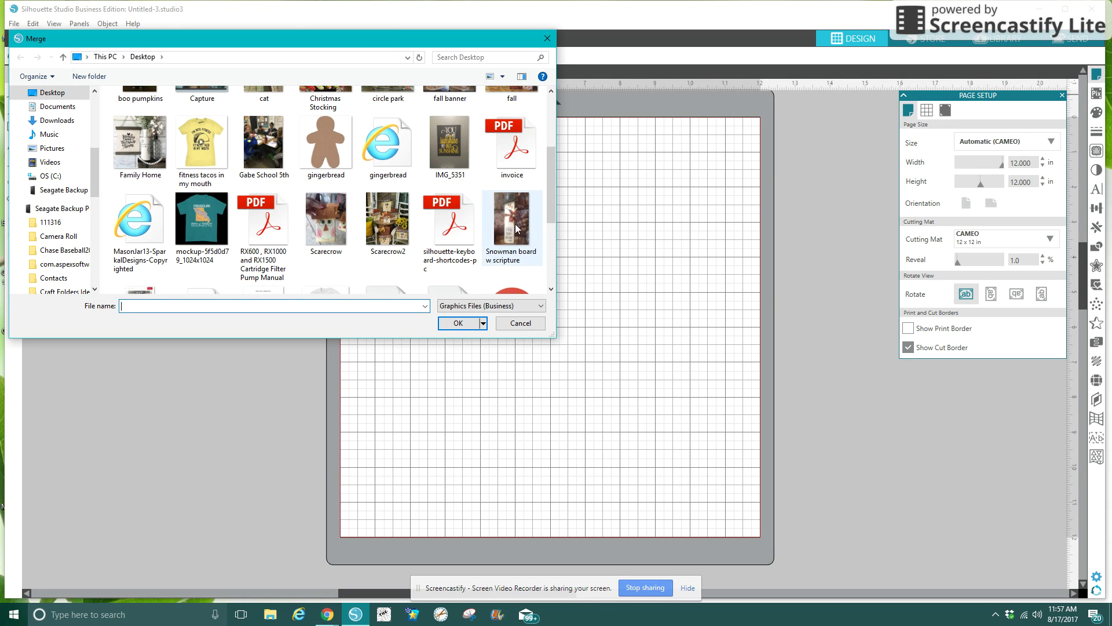
left_click_drag(551, 179, 554, 261)
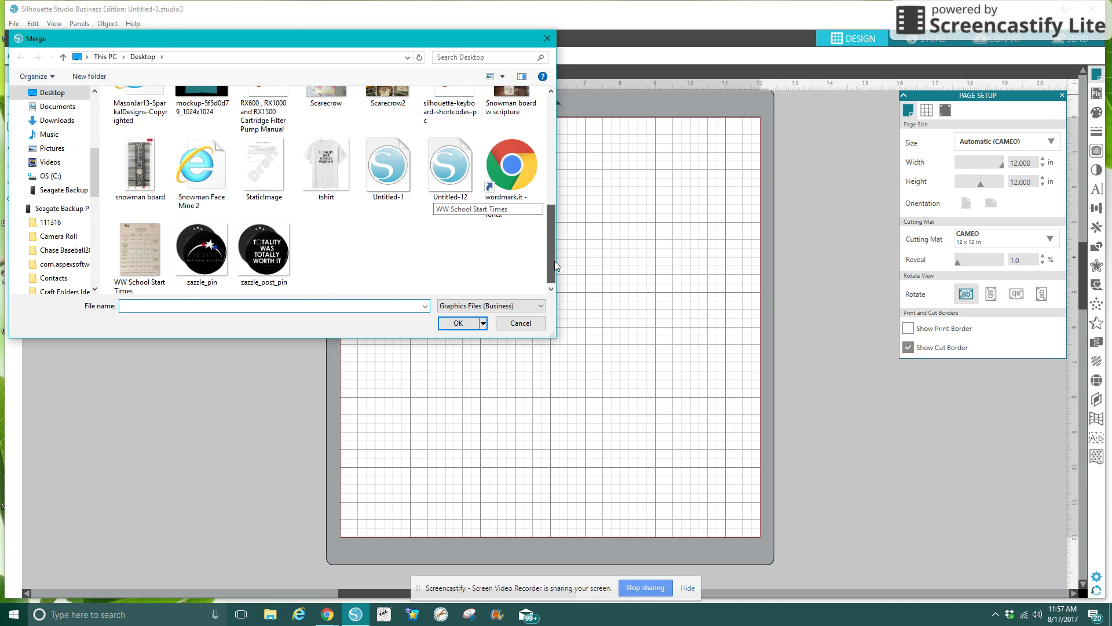
double_click(214, 181)
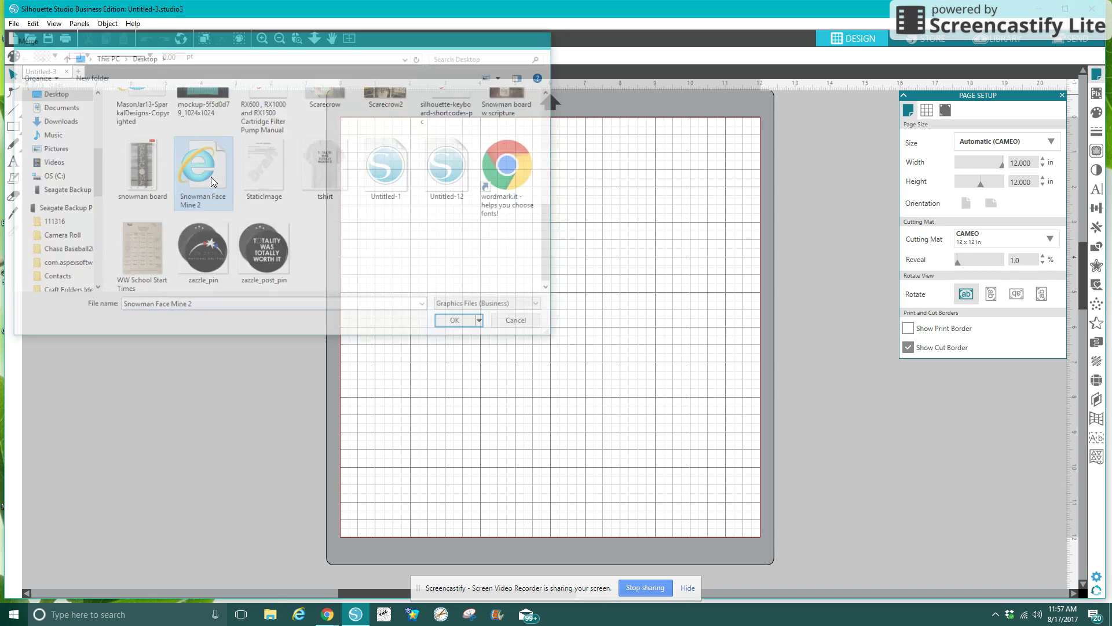
Move the snowman face to the top-left and resize it to about 4.7 × 4.8 in
left_click(510, 296)
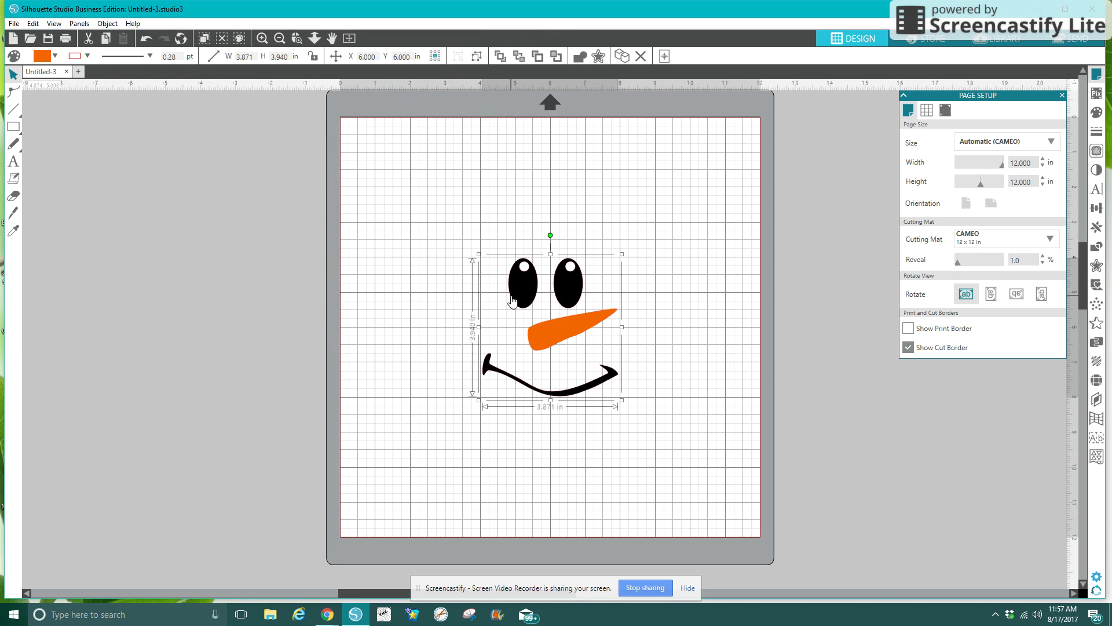
left_click_drag(480, 259, 366, 125)
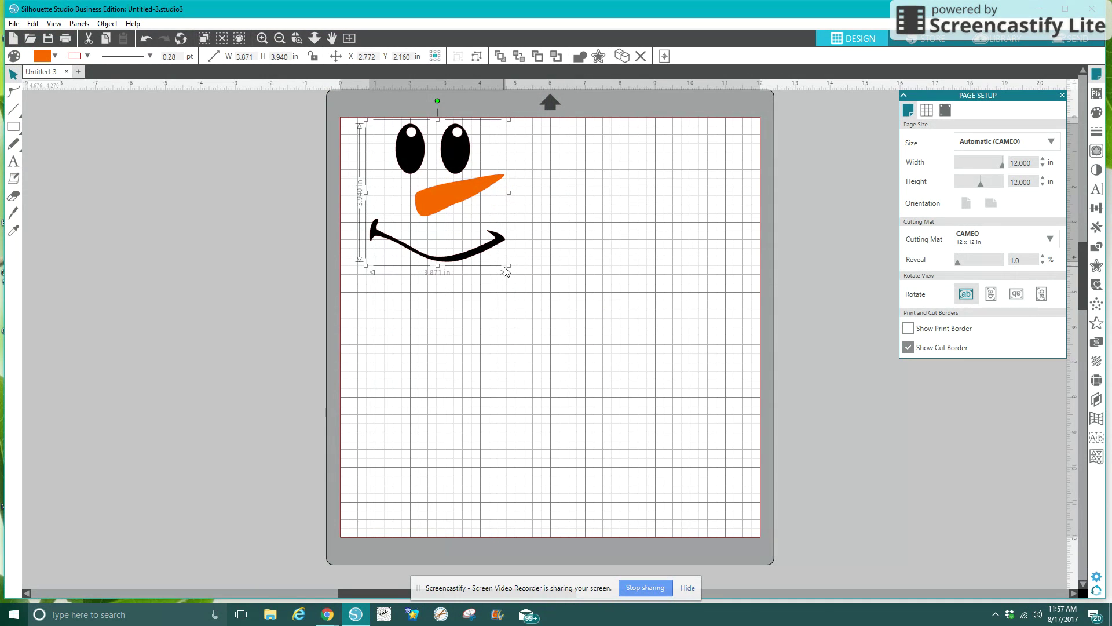
mouse_move(509, 270)
left_mouse_down()
mouse_move(579, 349)
mouse_move(539, 296)
left_mouse_up()
left_click_drag(465, 197, 467, 218)
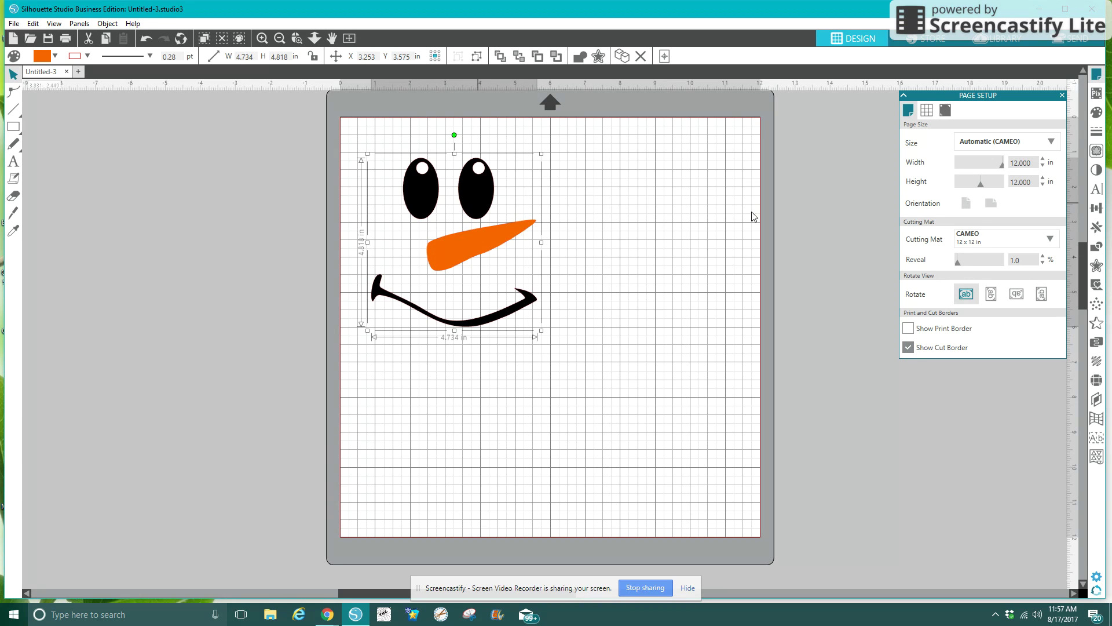
left_click(1068, 41)
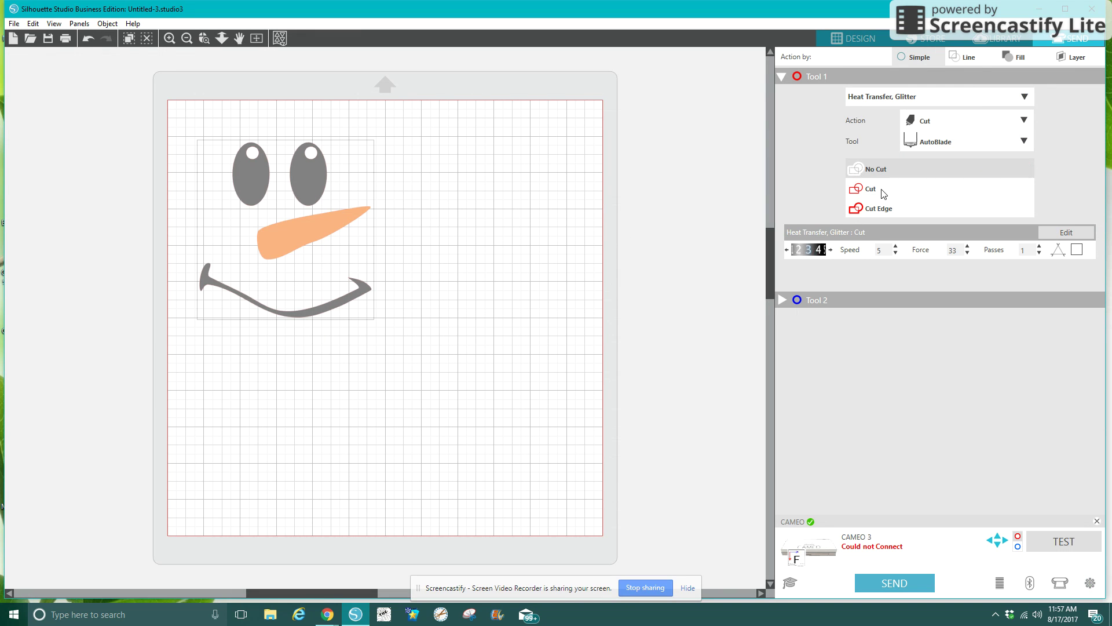
Set all snowman shapes to Cut and send, bringing up the mirror prompt
left_click(881, 191)
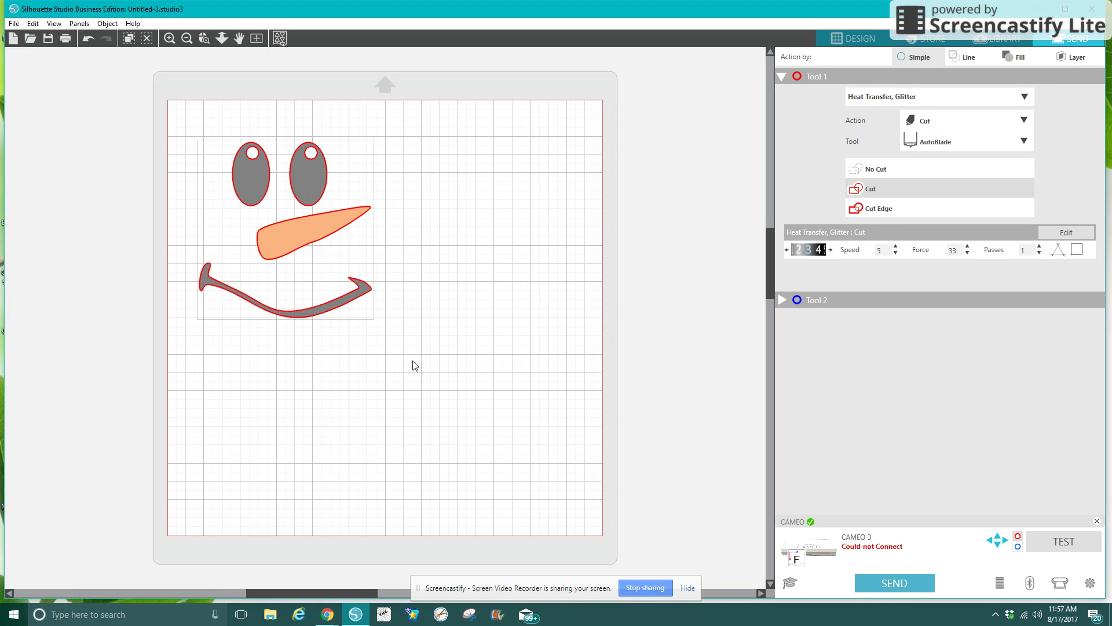
left_click(884, 586)
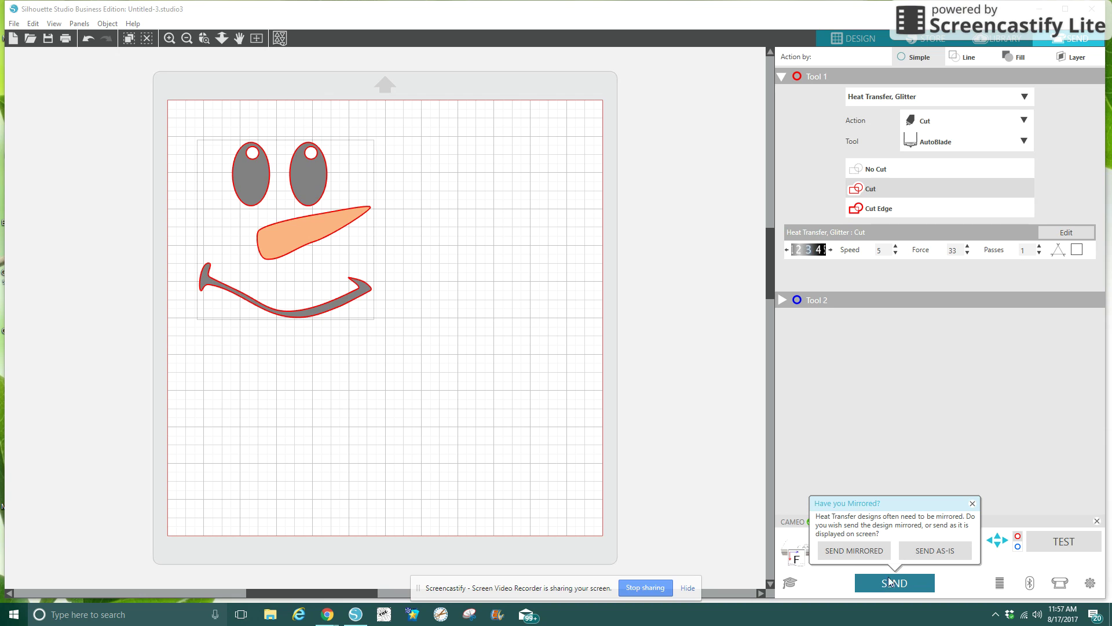